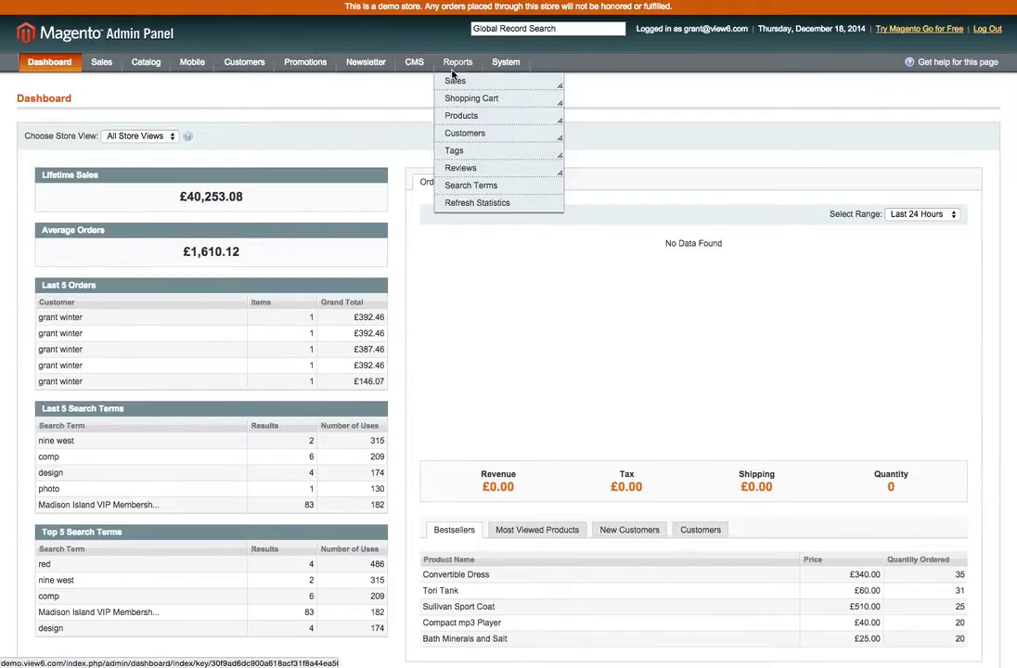
Step: Go to System > Transactional Emails and confirm the list shows 0 records
mouse_move(498, 66)
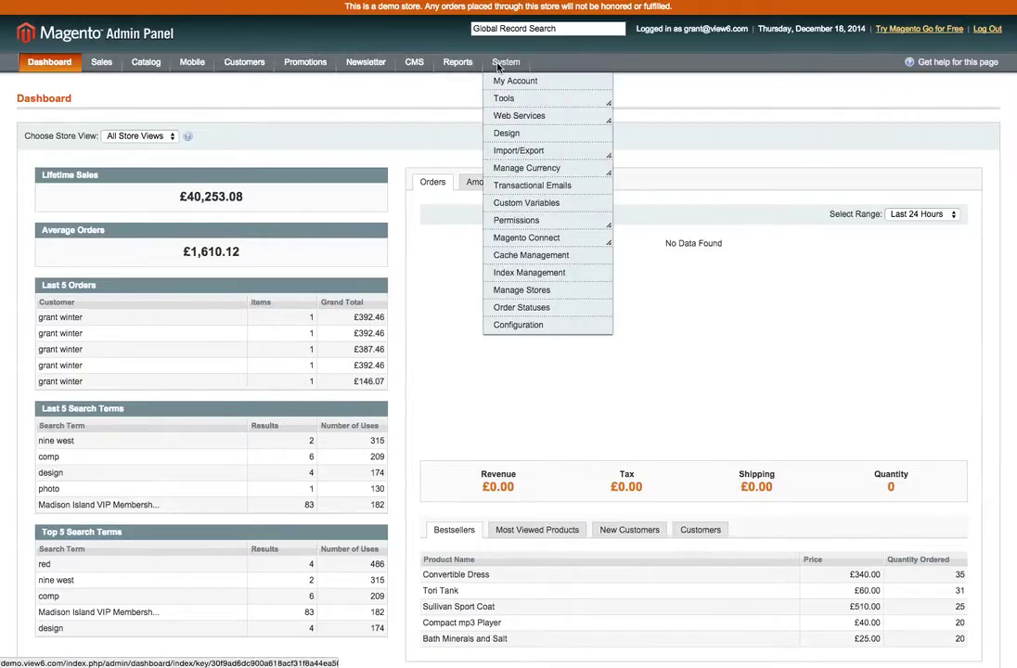
click(519, 187)
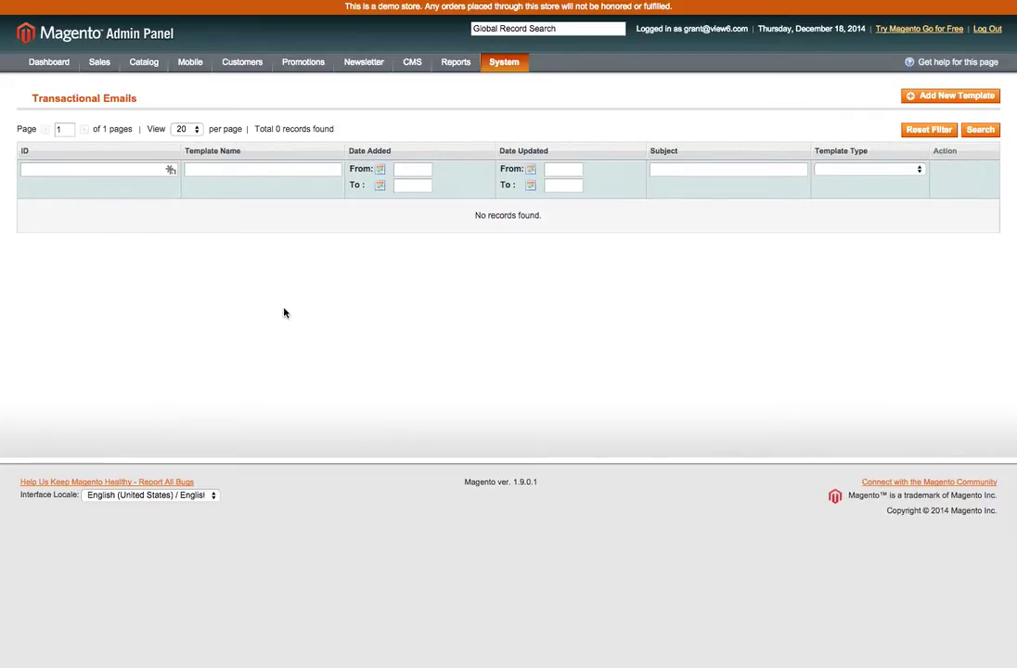
drag(338, 130, 256, 127)
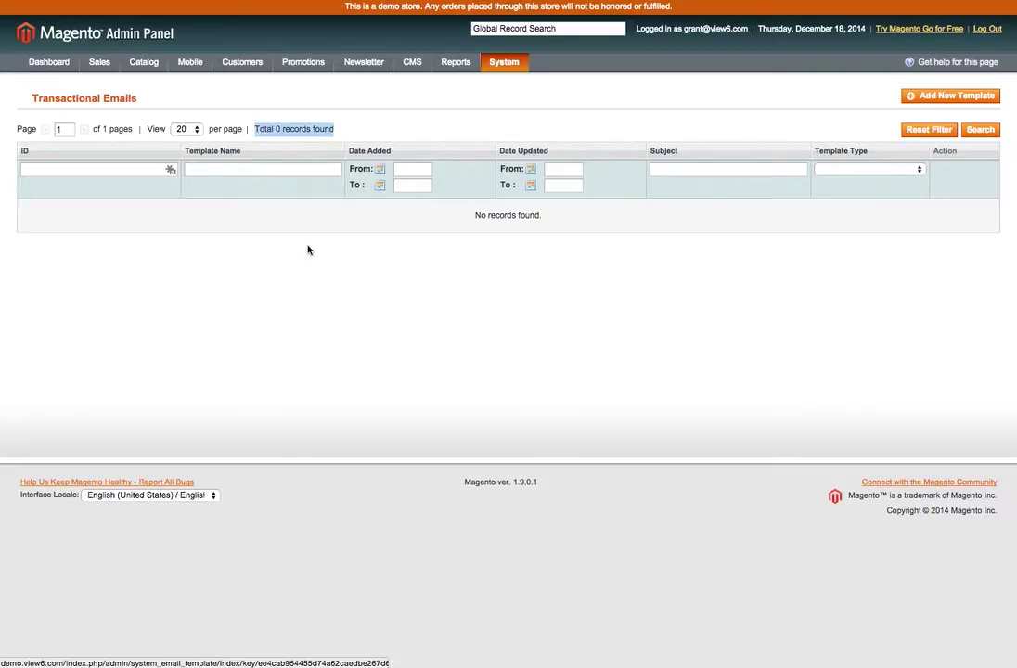
click(341, 296)
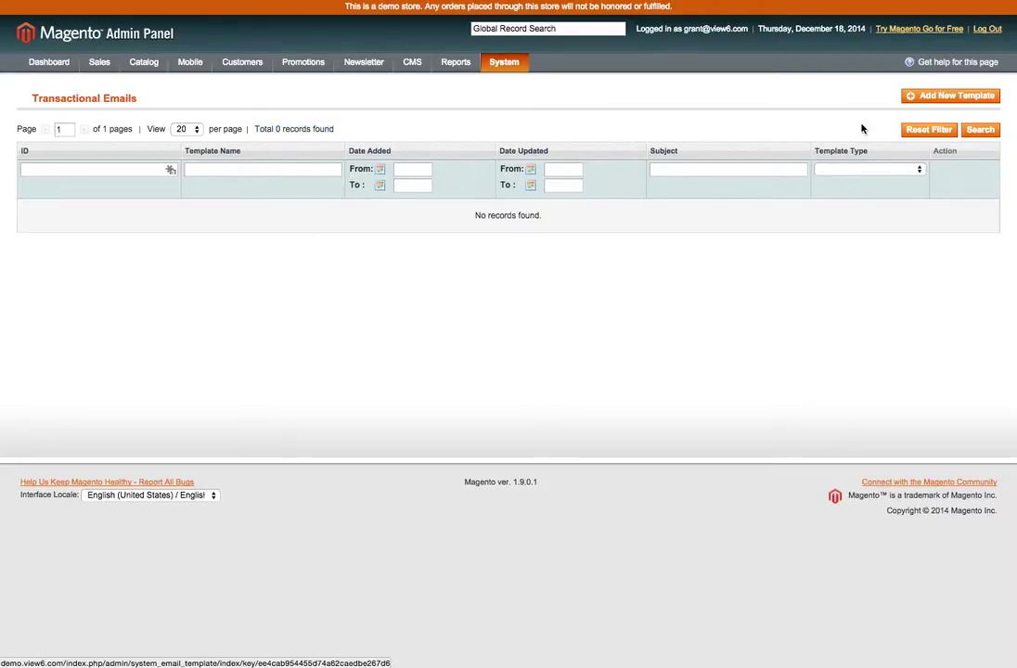
Step: Add a new template and load the New Order default template content
click(944, 98)
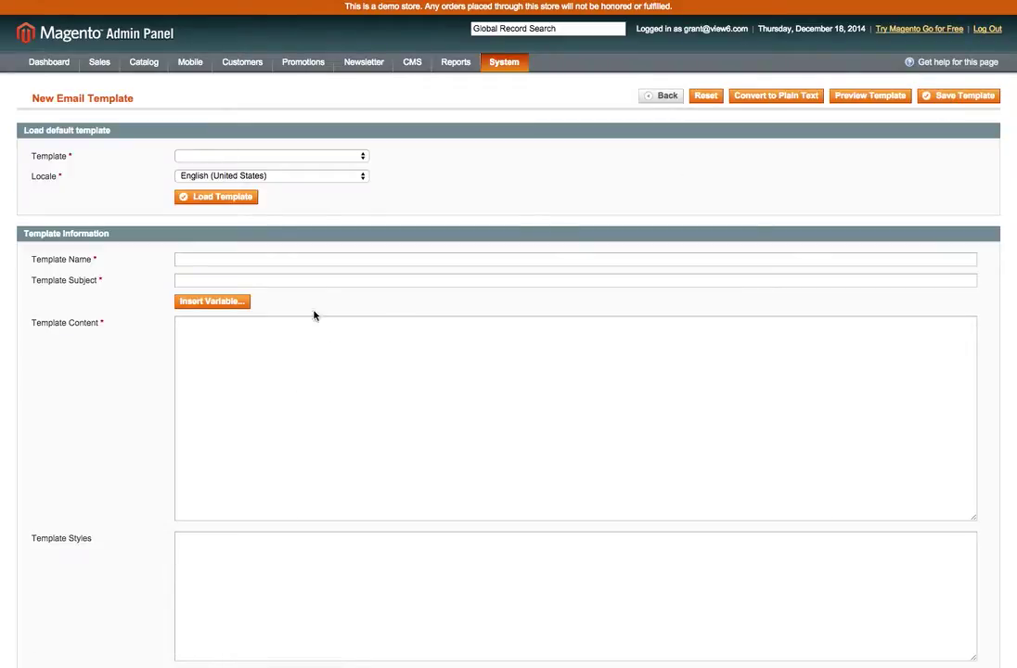
click(208, 160)
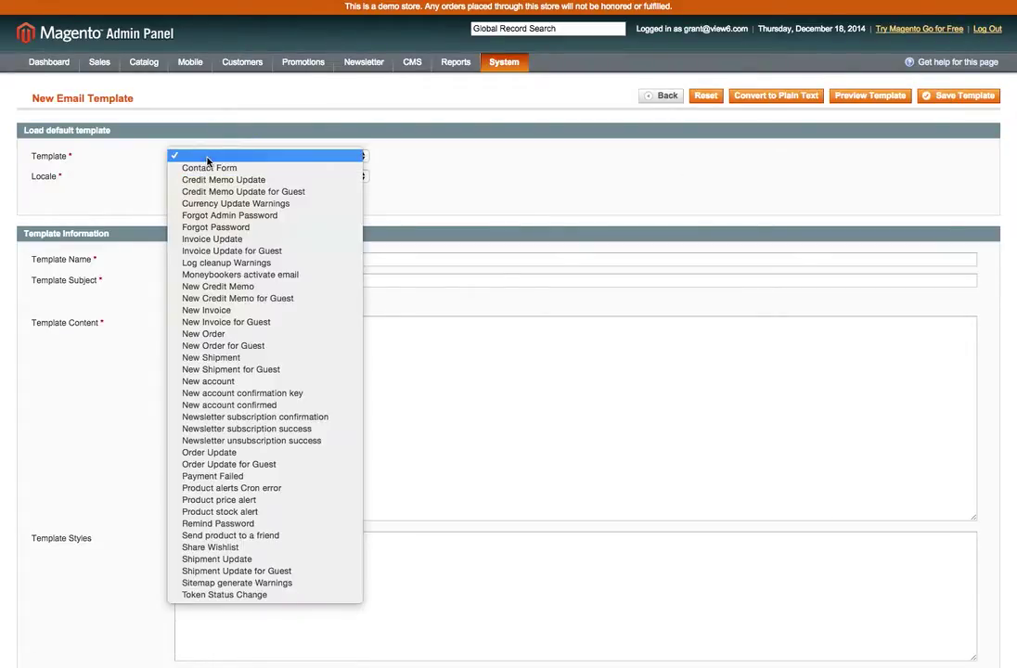
click(218, 335)
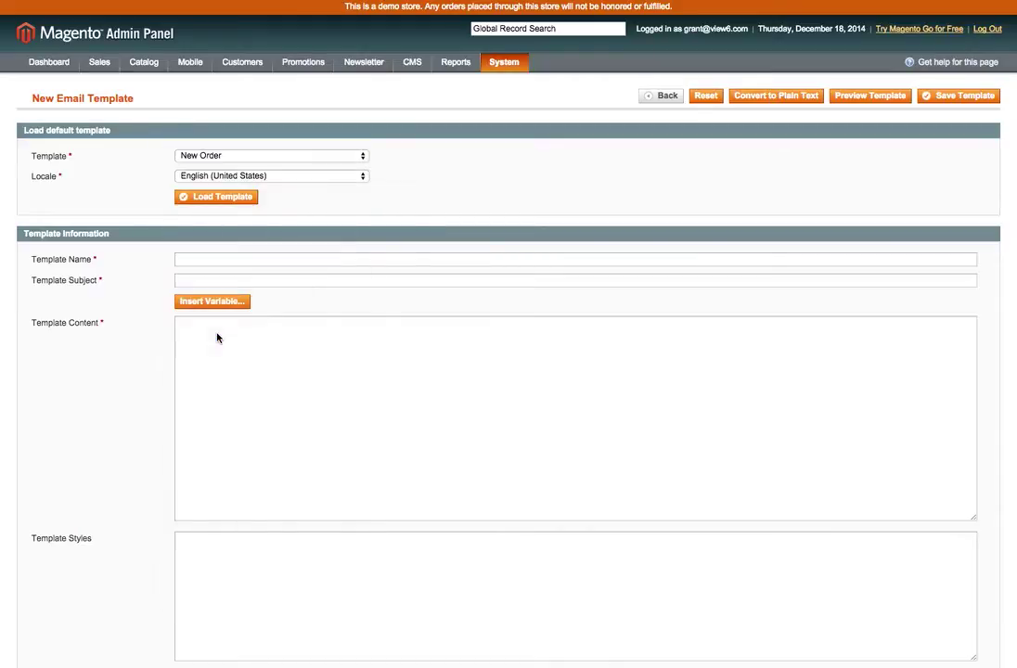
click(220, 198)
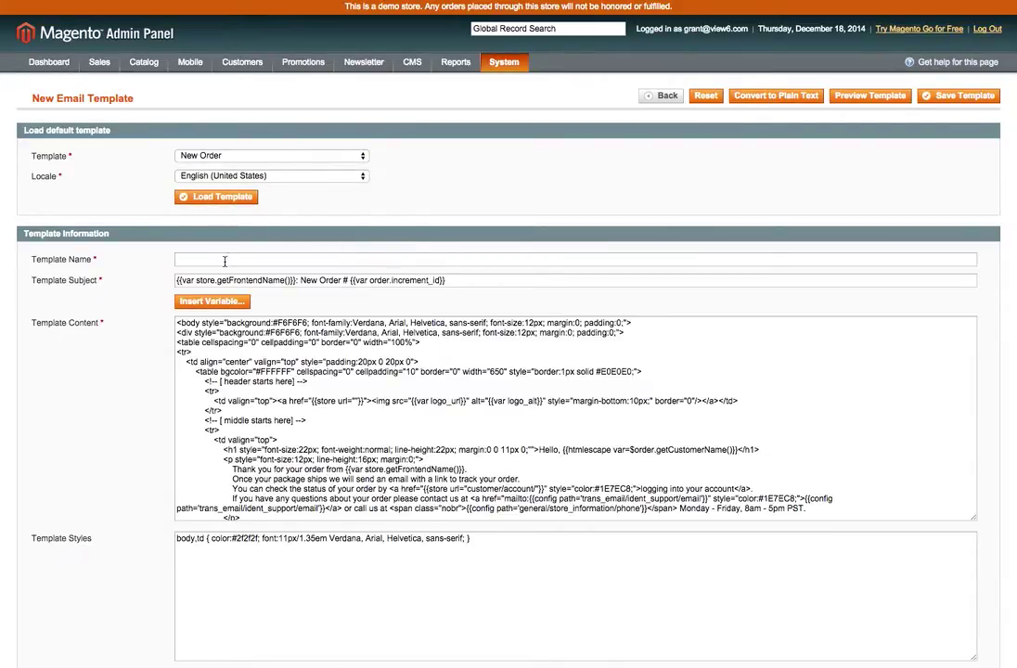
Step: Enter 'New Order Updated' as the template name
text(New)
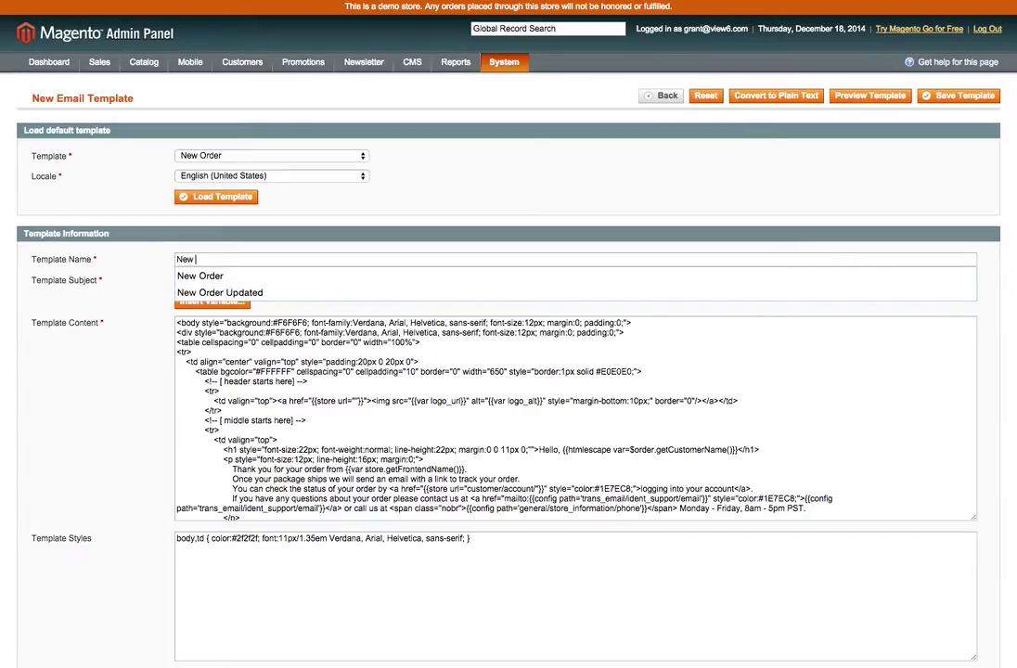
text( o)
key(Down)
key(Down)
key(Return)
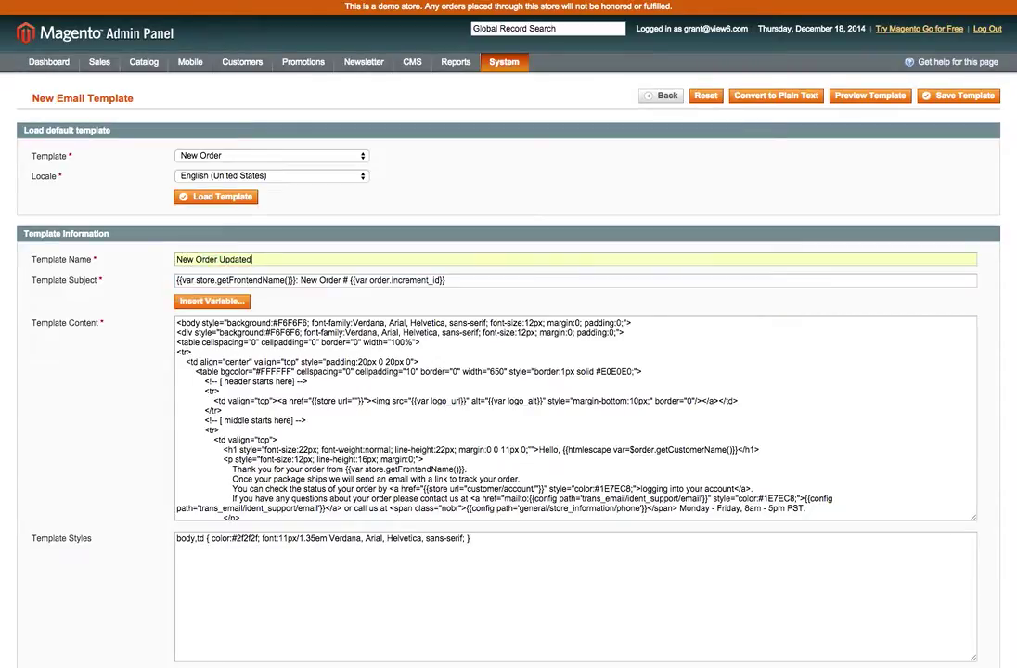
click(327, 414)
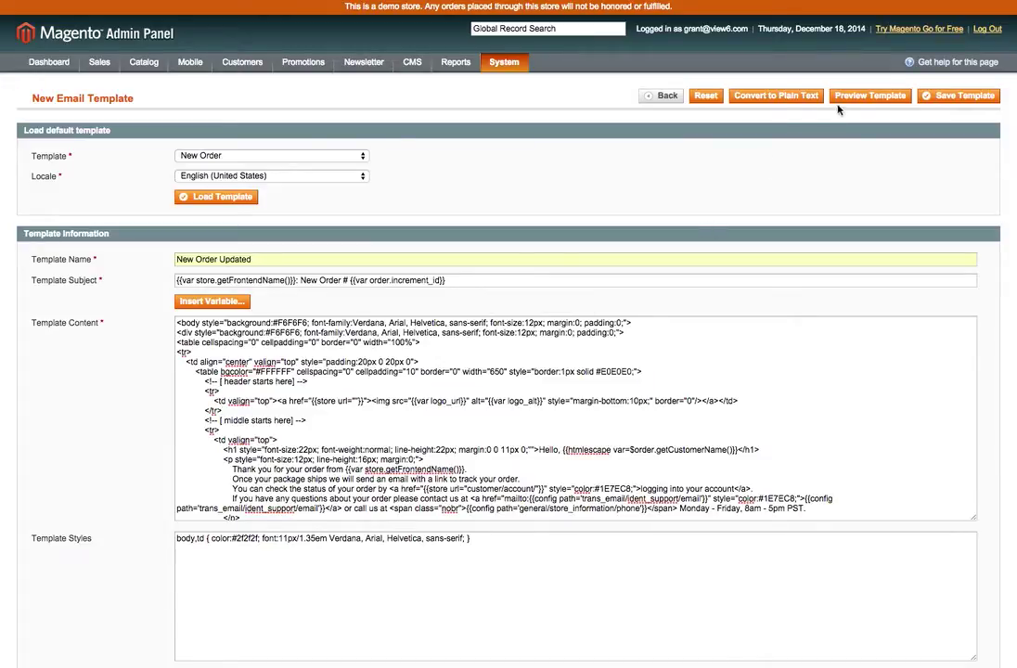
click(869, 98)
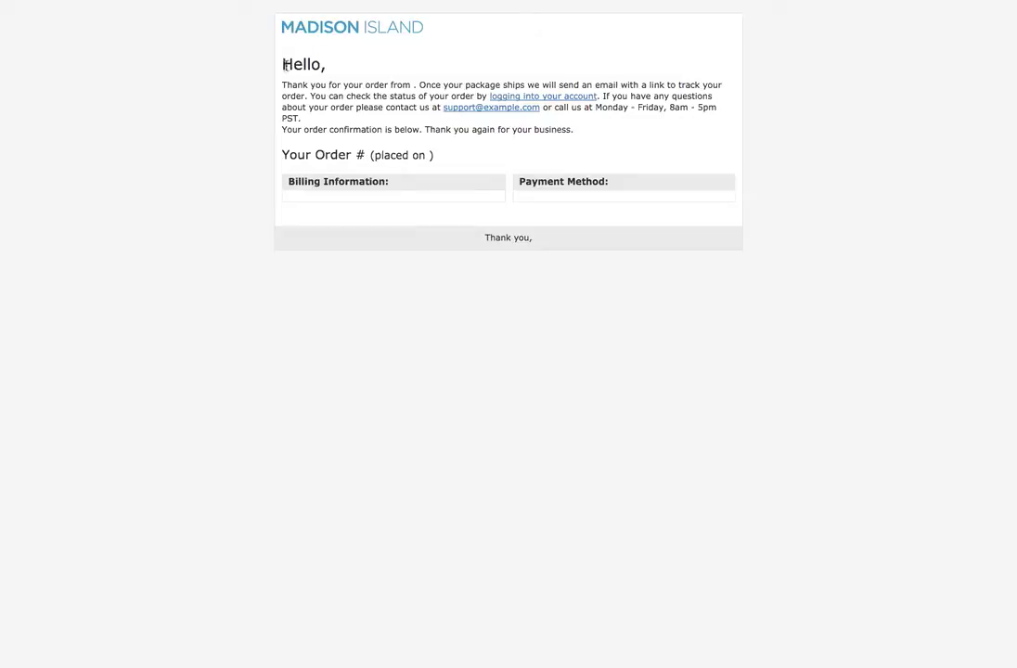
drag(285, 65, 336, 107)
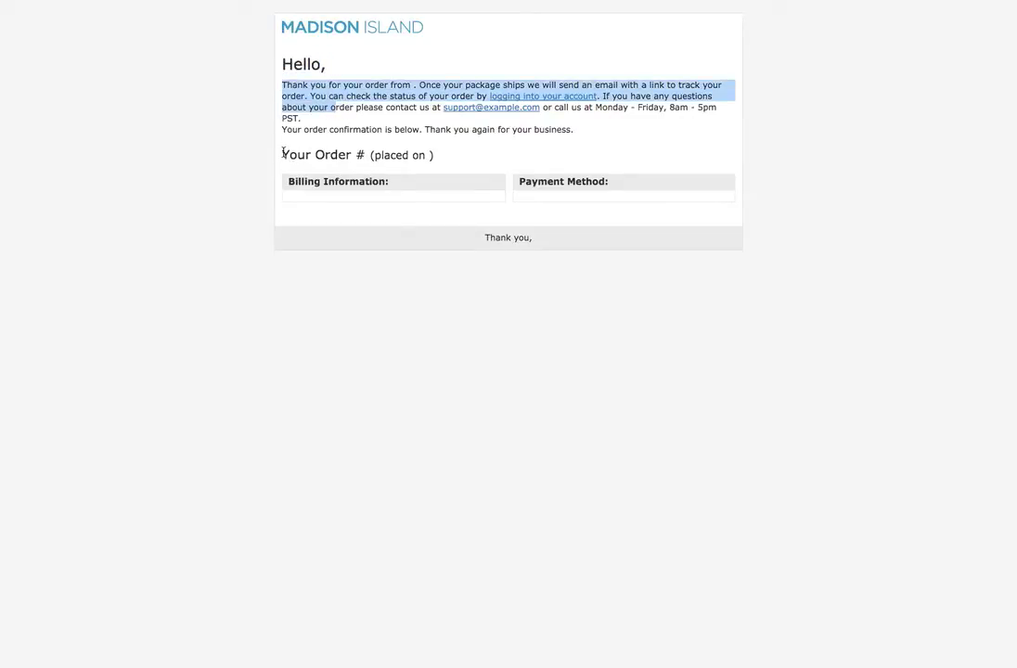
drag(283, 153, 518, 198)
drag(484, 237, 485, 287)
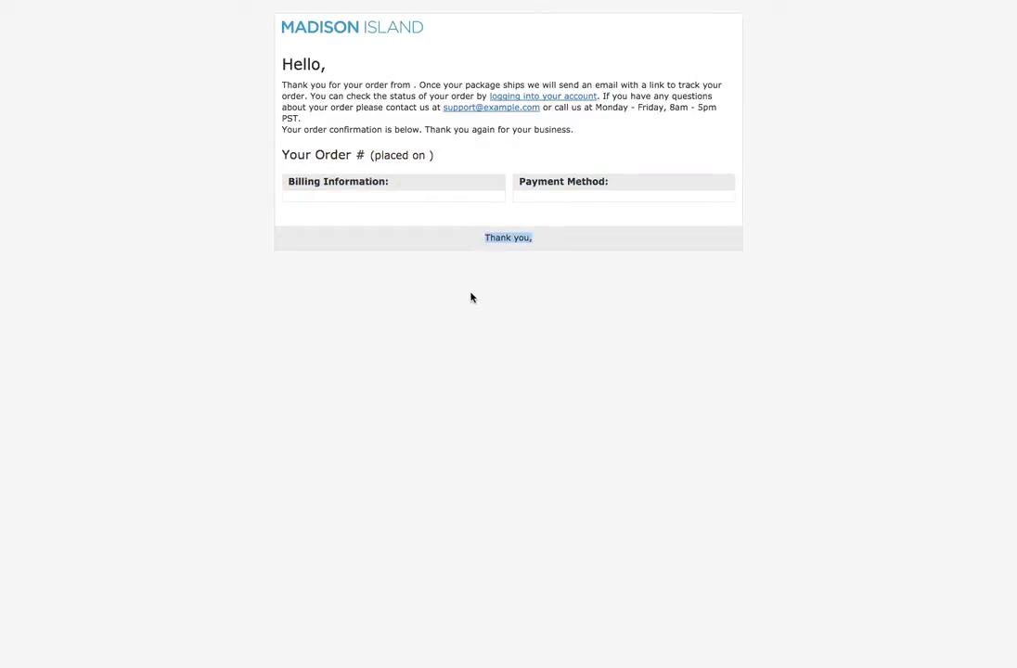
Step: Edit the footer line in the template HTML so 'Thank you,' reads 'Thank's'
key(super+w)
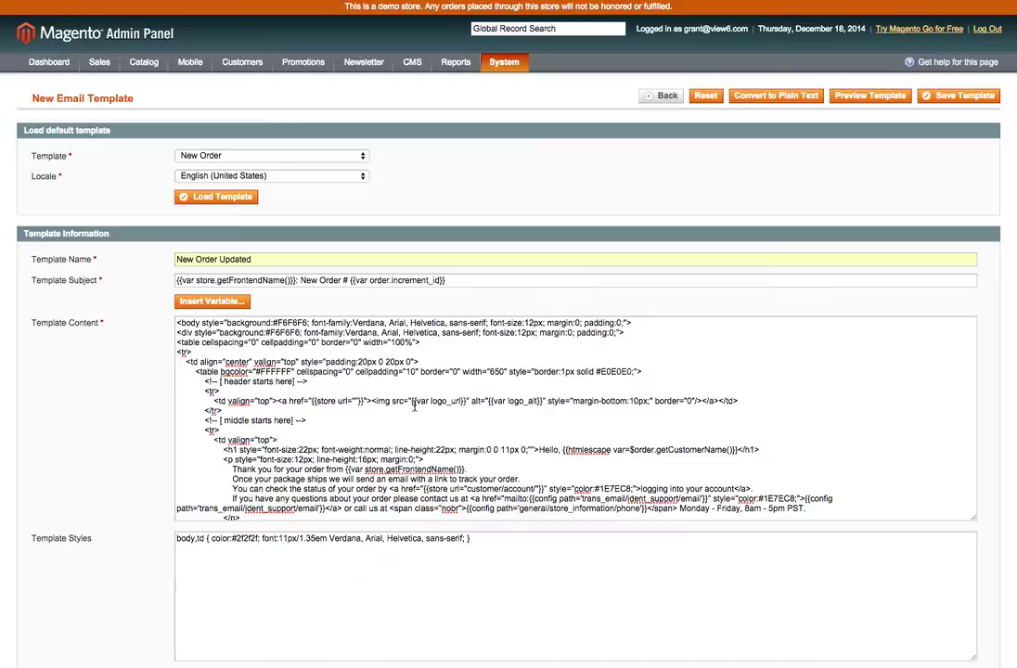
scroll(397, 423, down, 1)
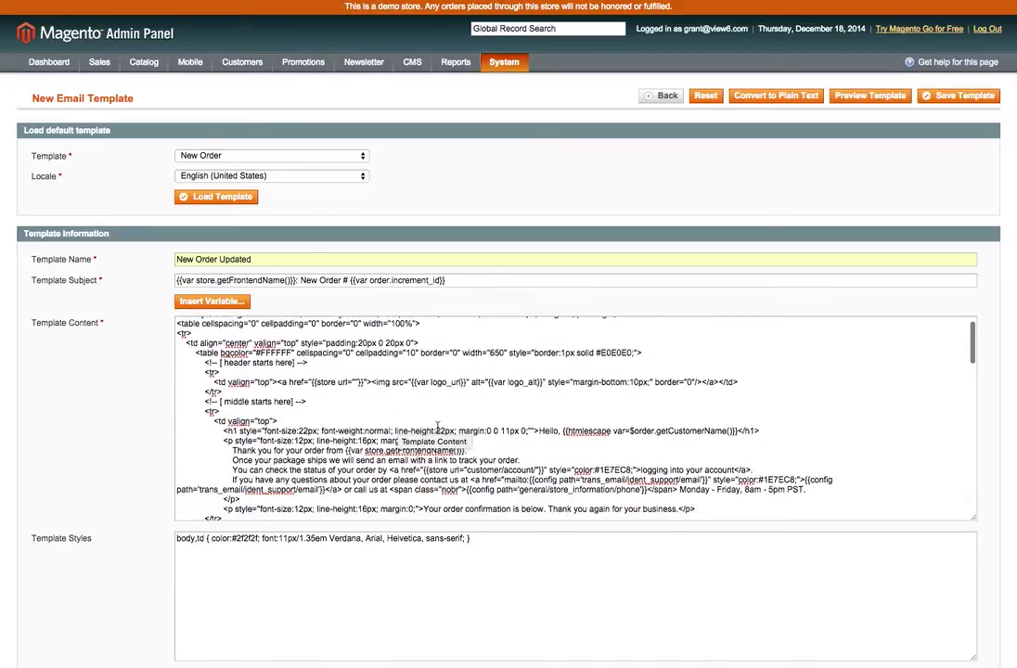
double_click(538, 432)
drag(233, 450, 535, 480)
scroll(535, 480, down, 15)
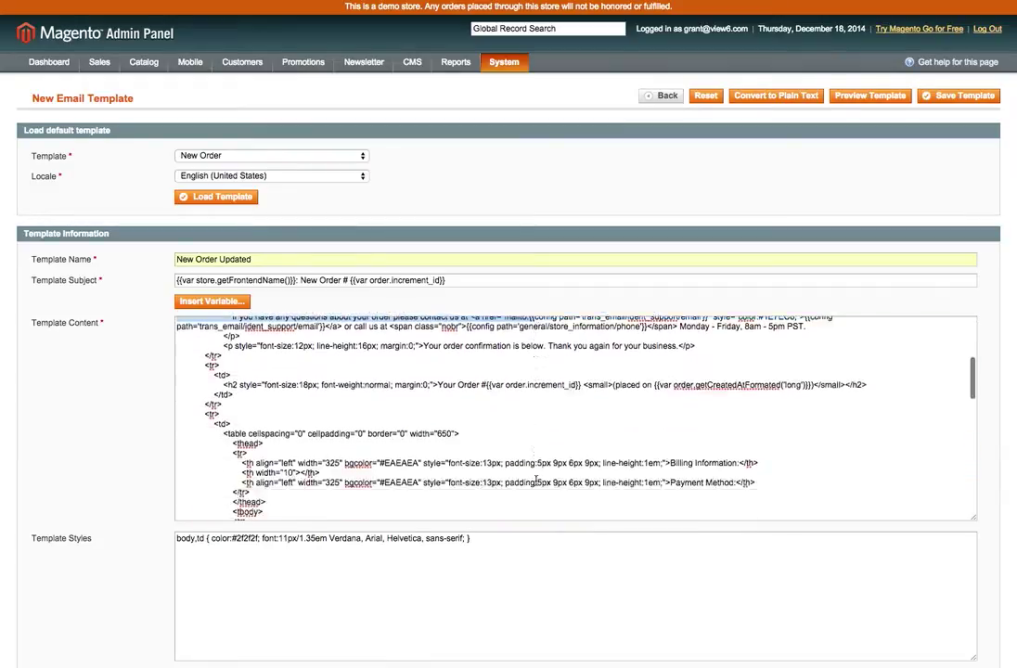
scroll(535, 480, down, 1)
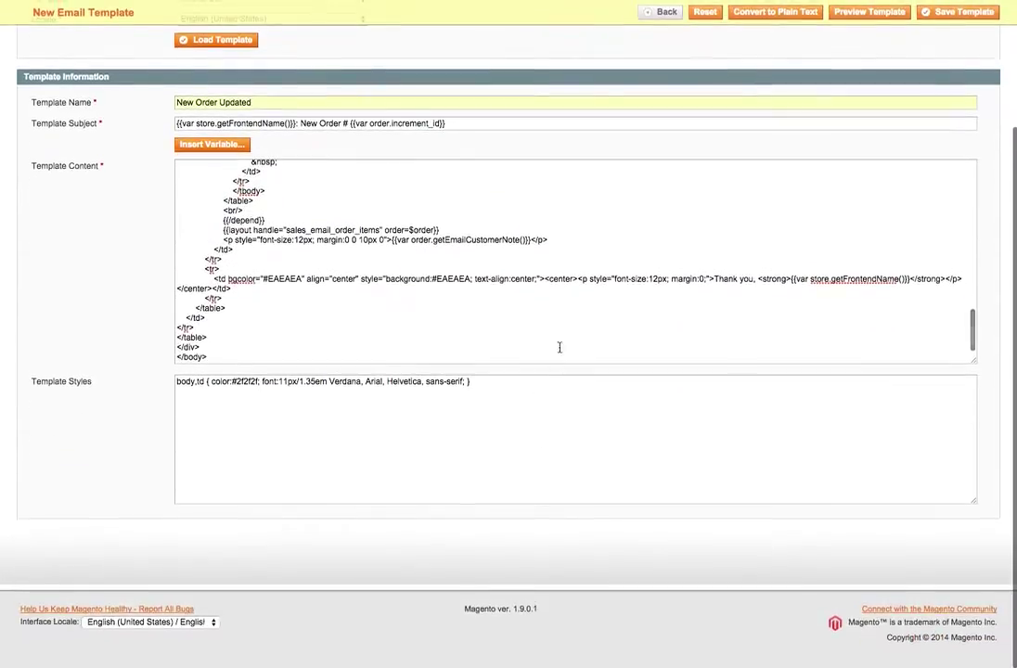
double_click(717, 279)
click(731, 286)
text(s)
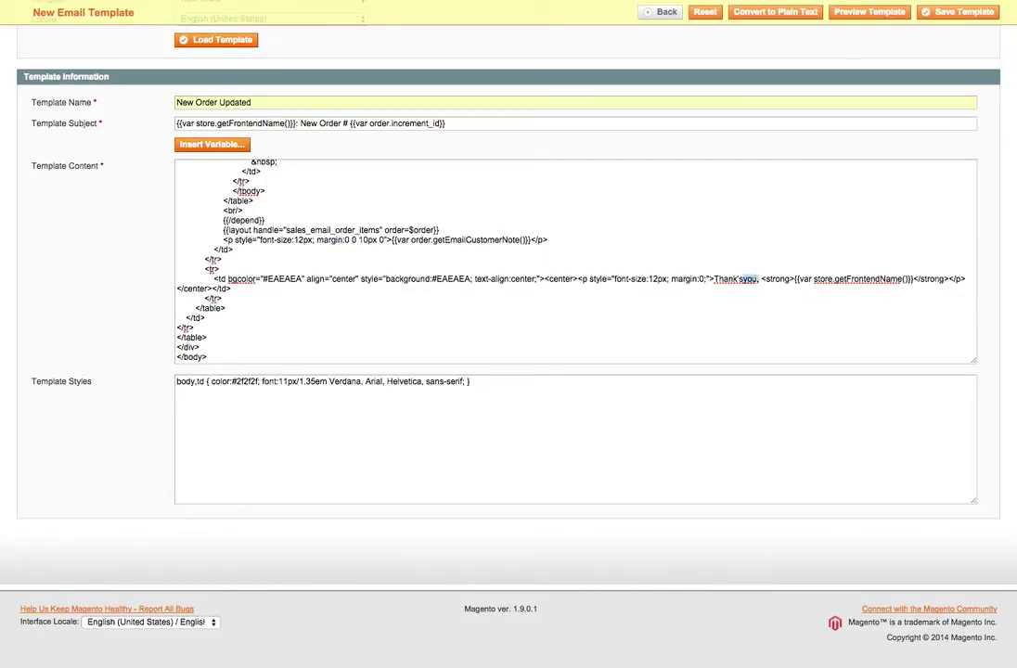
key(BackSpace)
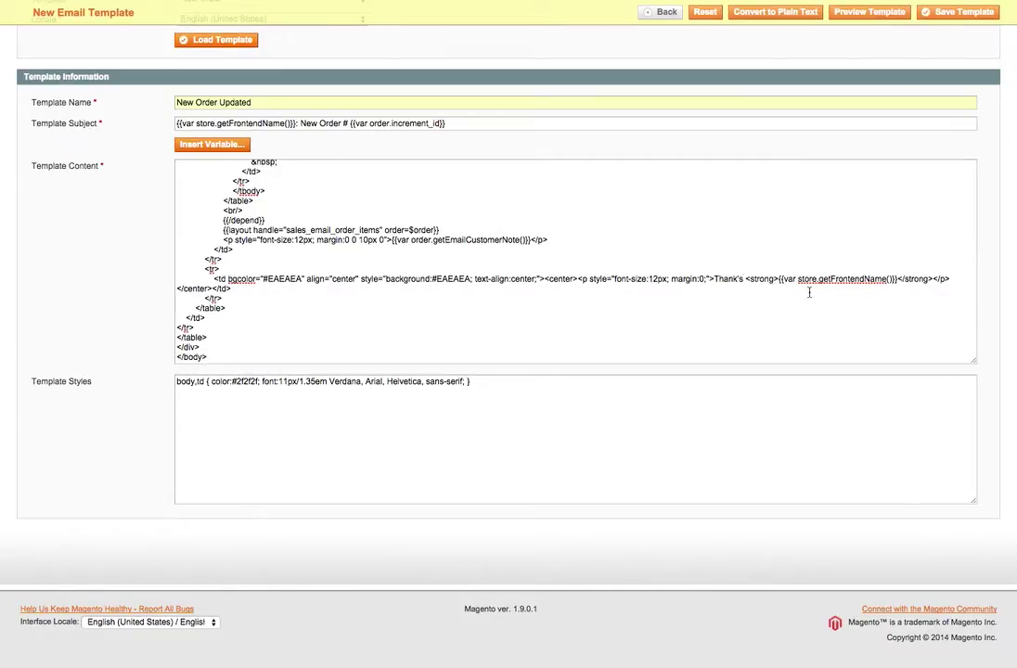
Step: Preview the rendered email to confirm the 'Thank's' footer, then return to the template HTML
click(874, 13)
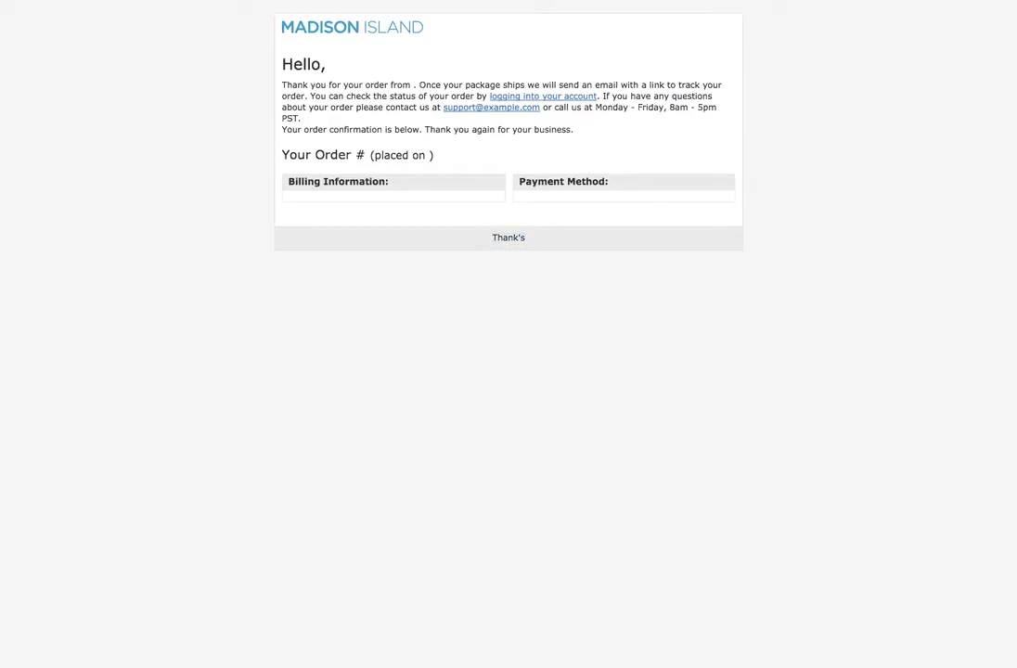
key(ctrl+w)
scroll(460, 323, up, 10)
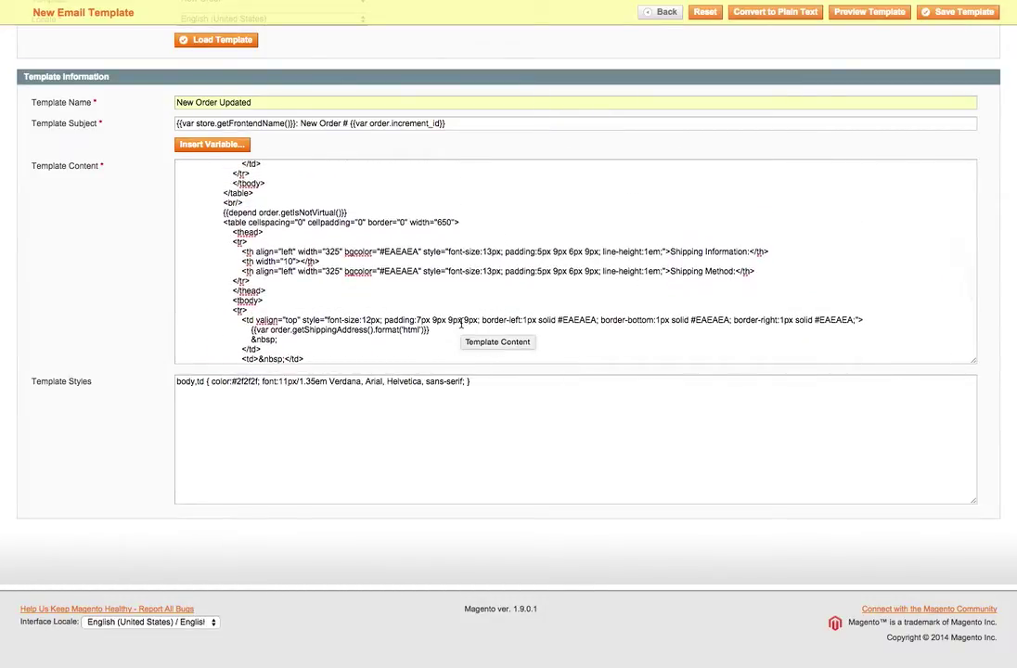
scroll(460, 323, up, 5)
scroll(460, 323, up, 4)
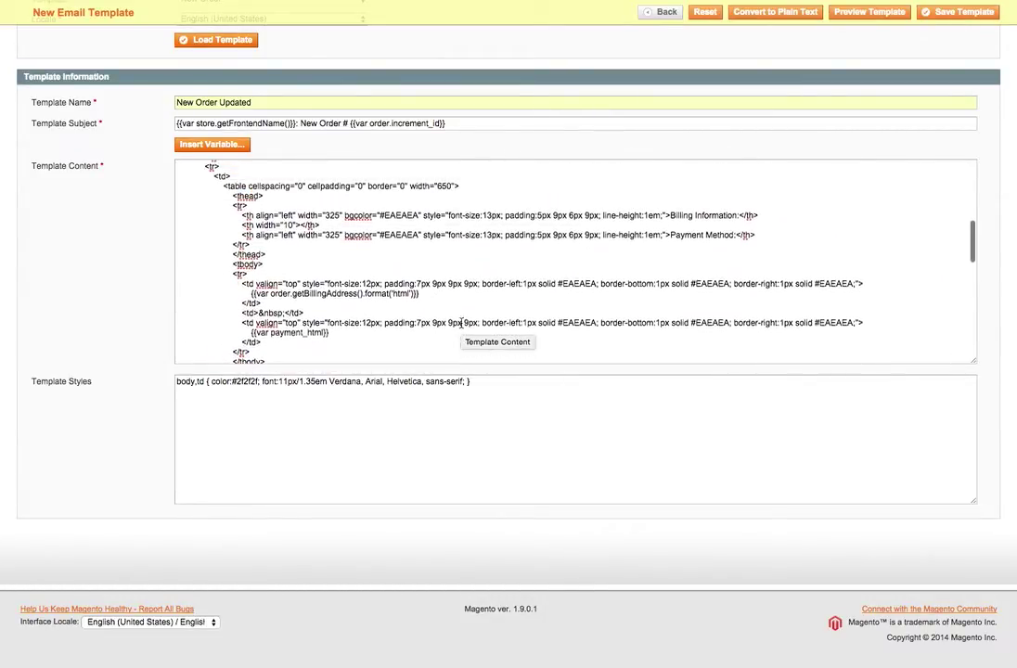
click(870, 11)
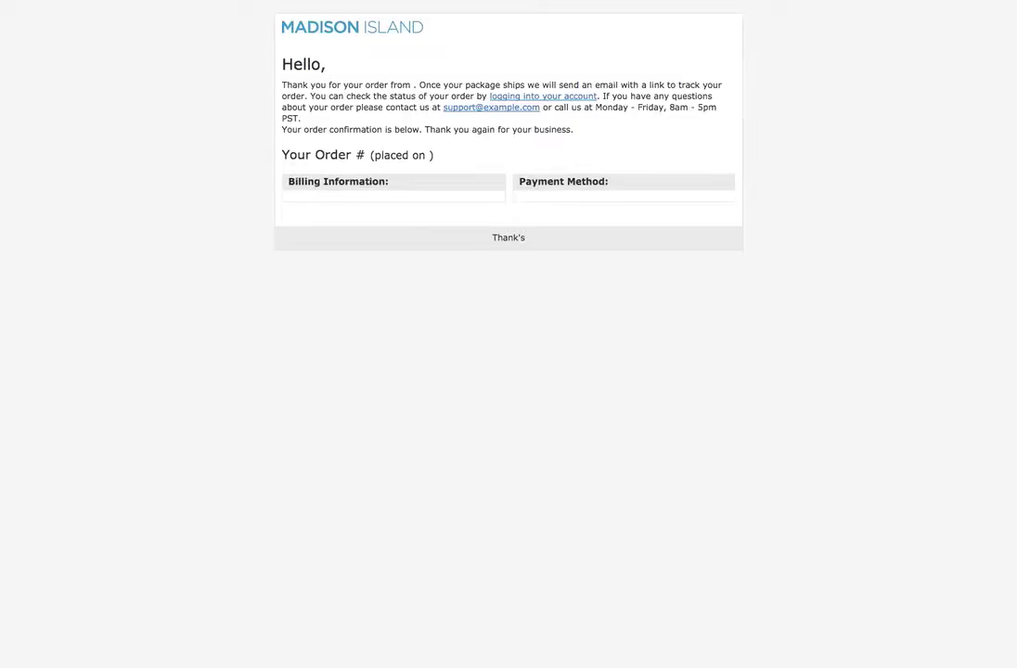
drag(300, 156, 370, 152)
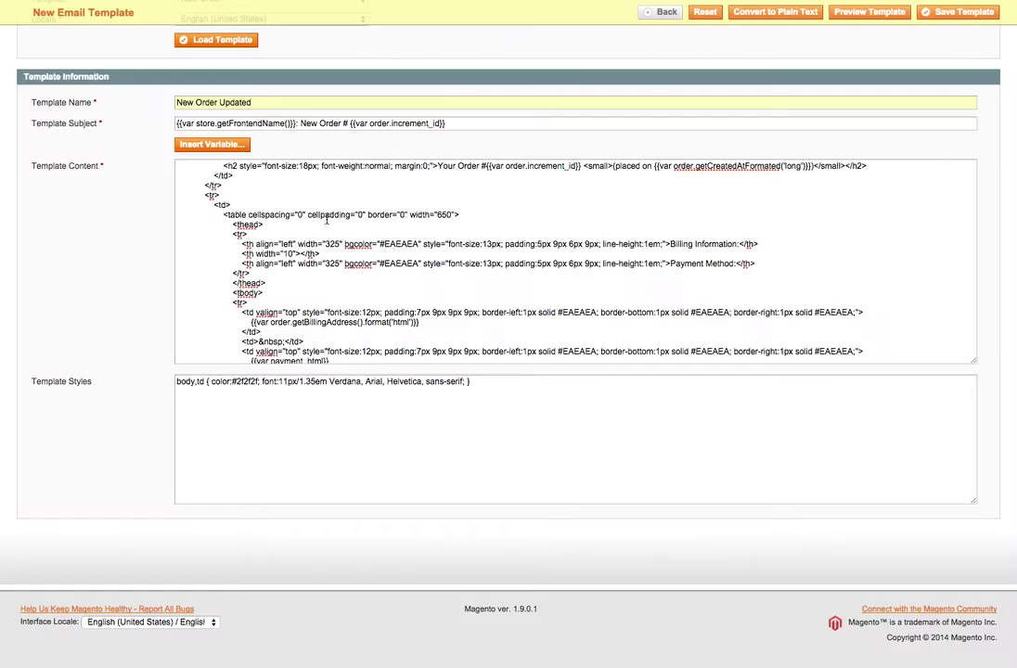
click(348, 263)
click(221, 146)
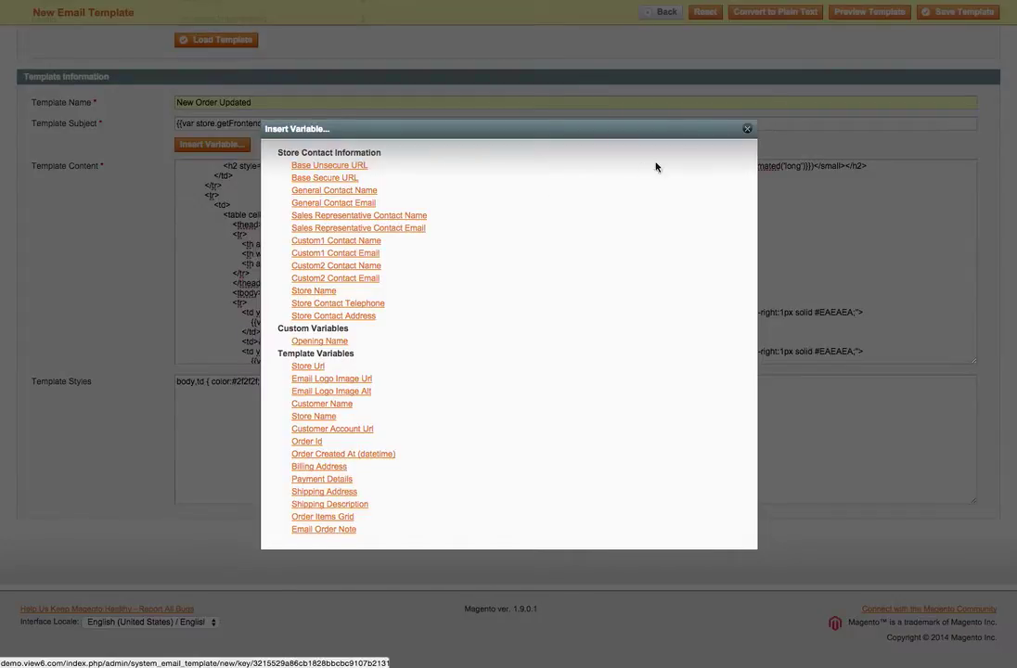
click(748, 133)
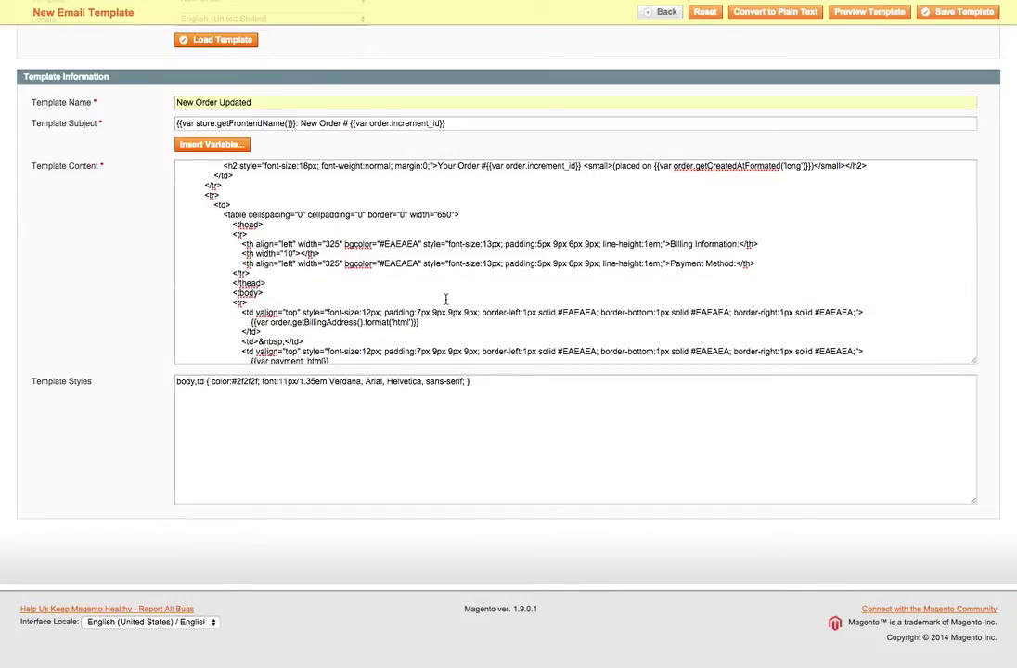
scroll(463, 295, up, 10)
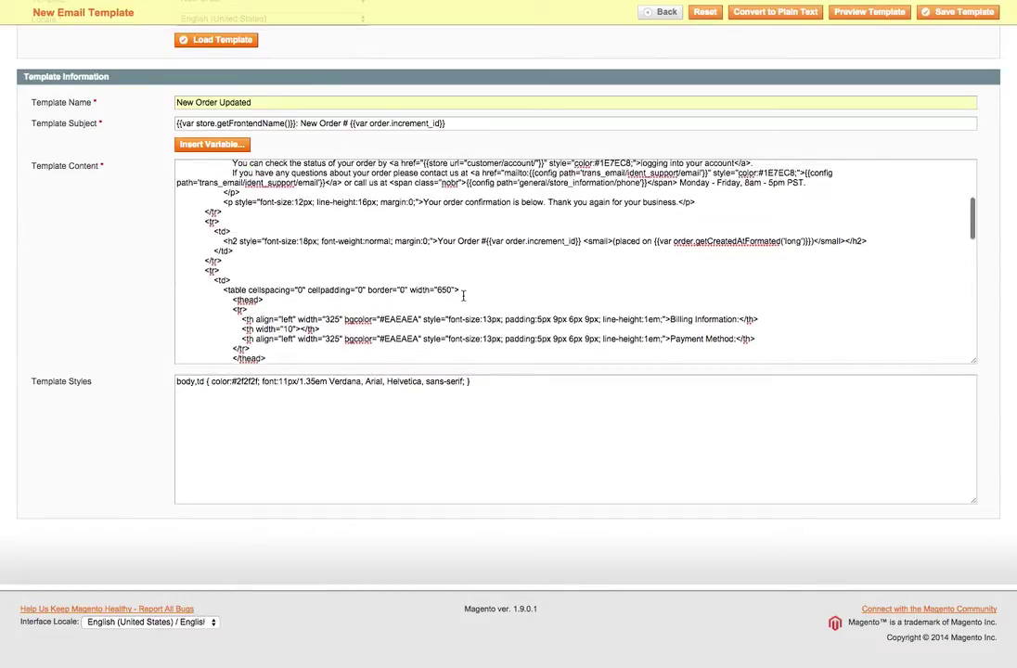
scroll(464, 295, up, 5)
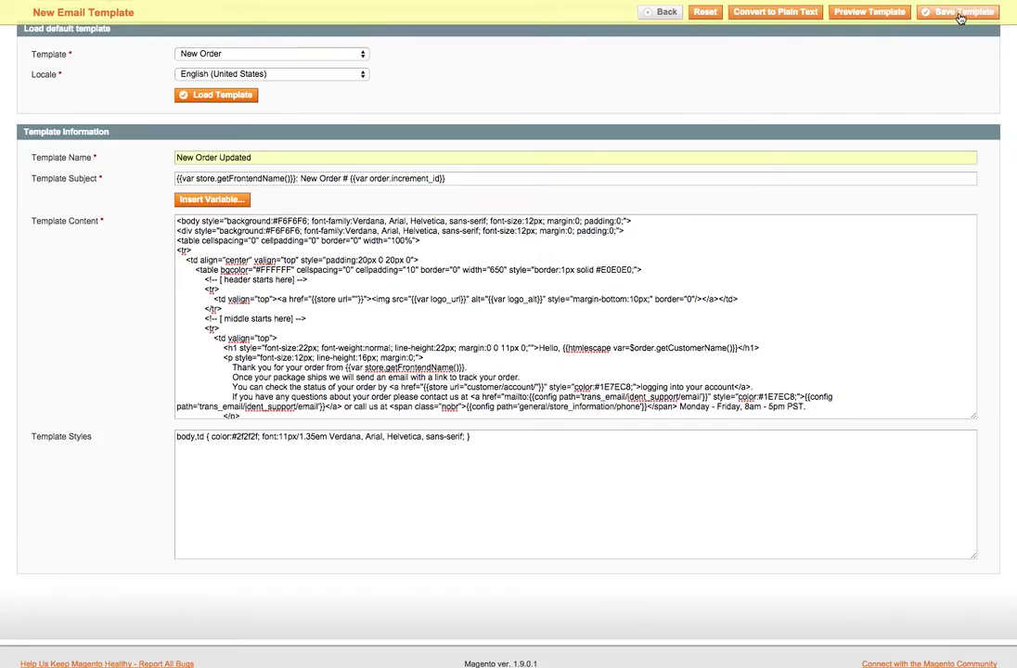
Step: Save the New Order Updated template and go to System > Configuration > Design
click(960, 15)
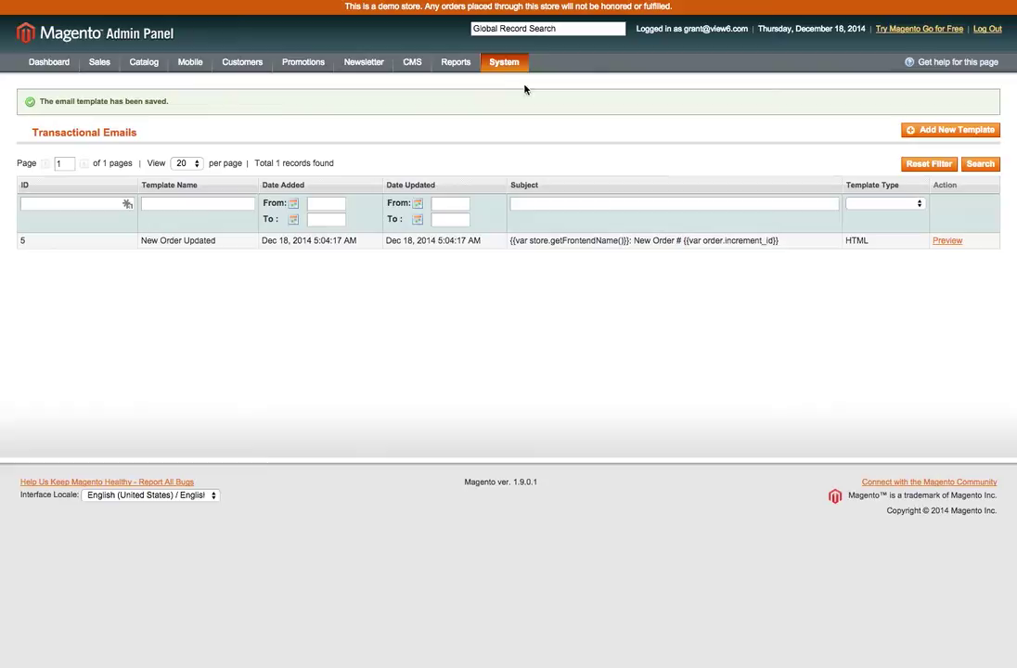
mouse_move(495, 65)
click(505, 324)
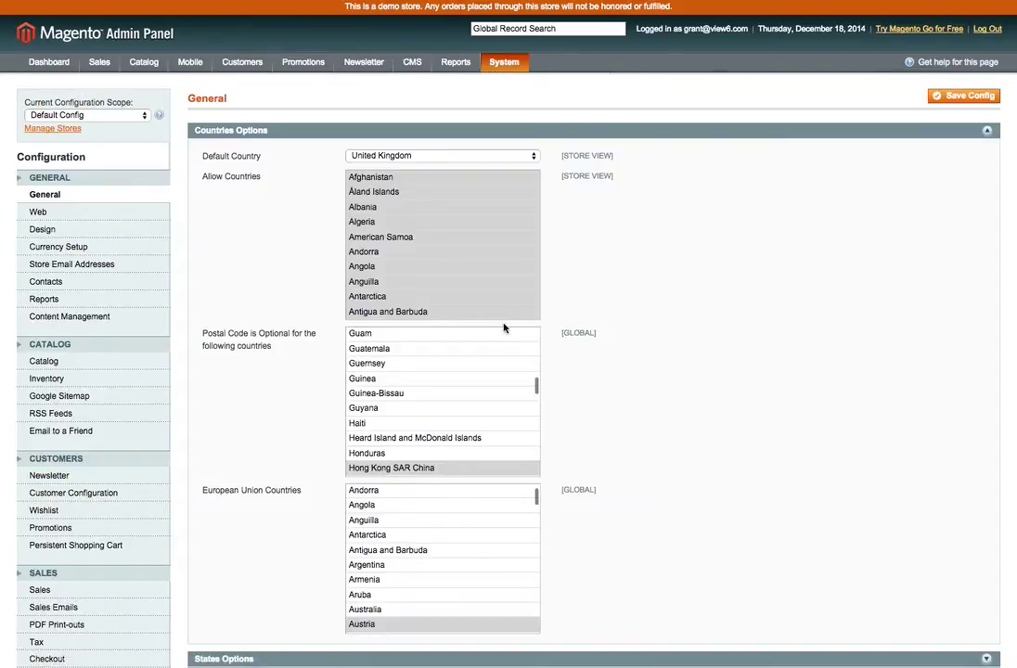
click(42, 228)
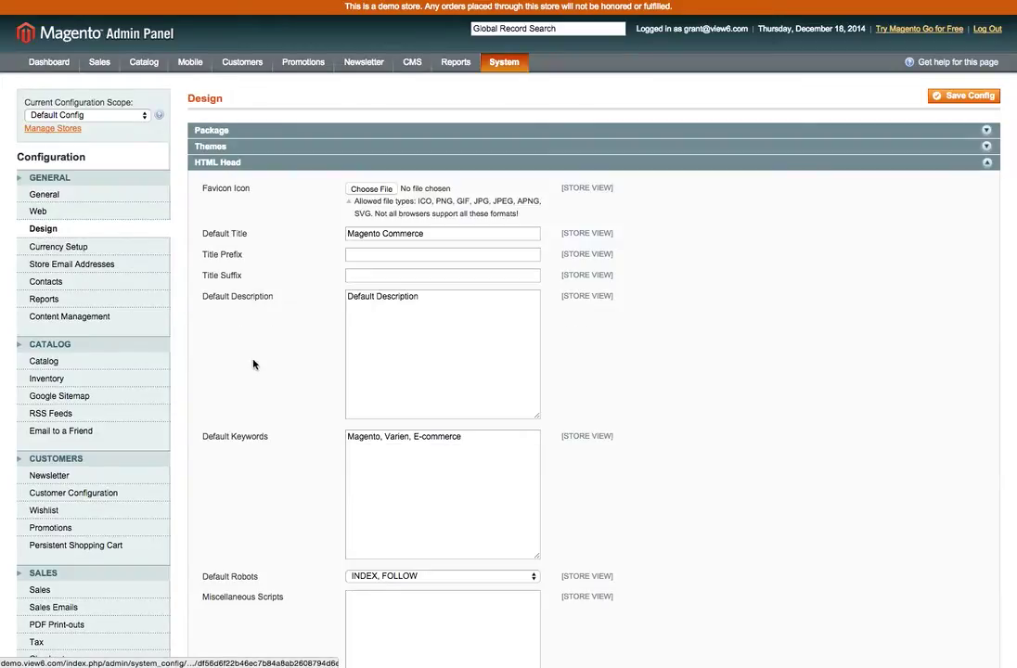
Step: Collapse HTML Head and expand Transactional Emails, leaving the logo's Delete Image option unchecked
click(211, 165)
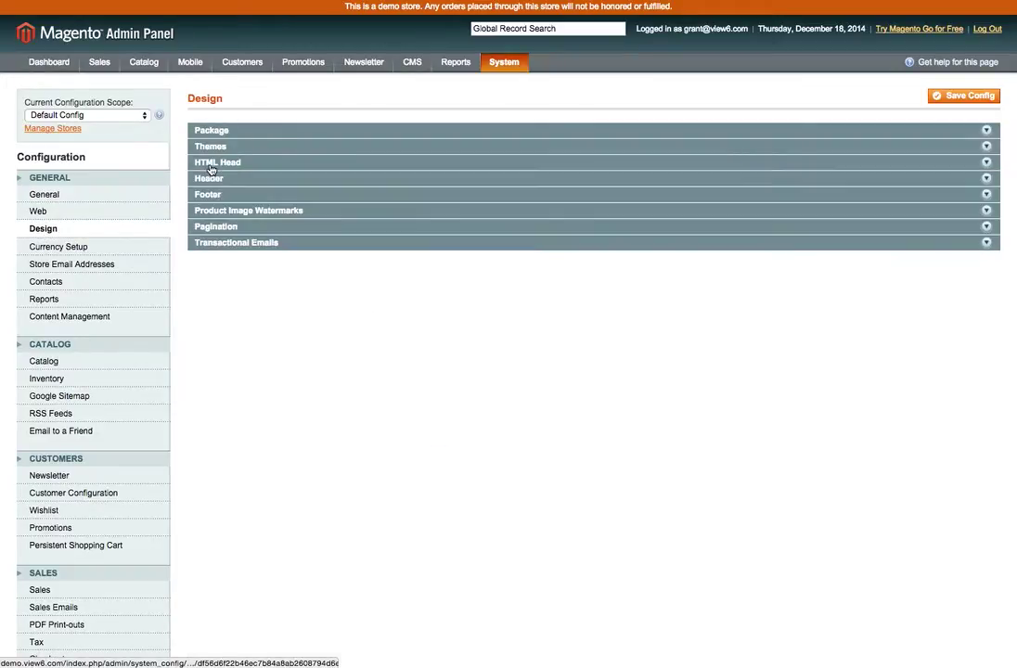
click(221, 245)
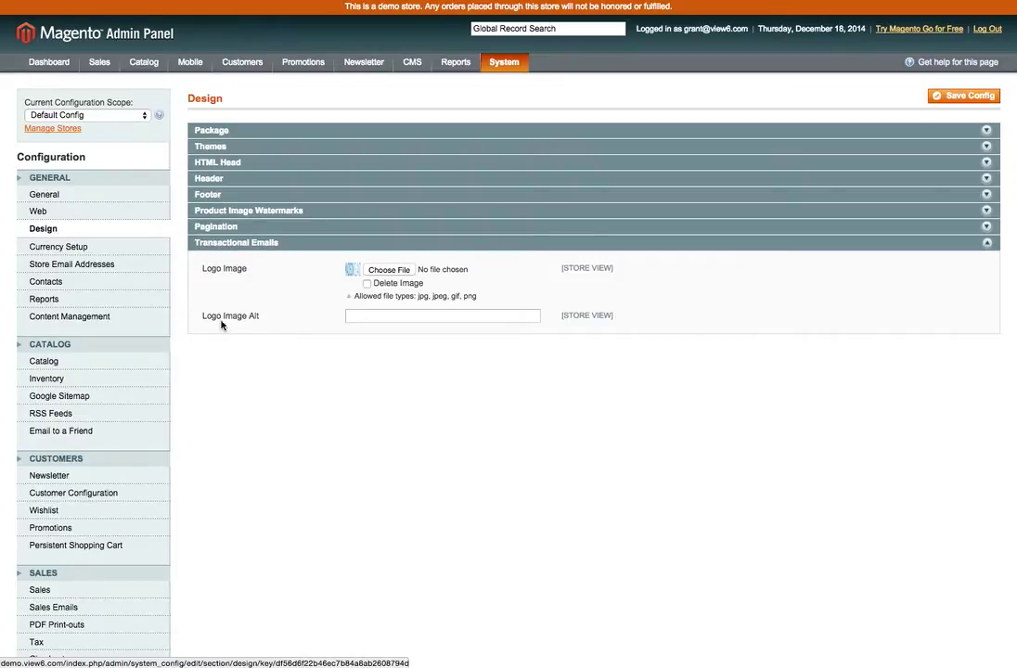
click(366, 283)
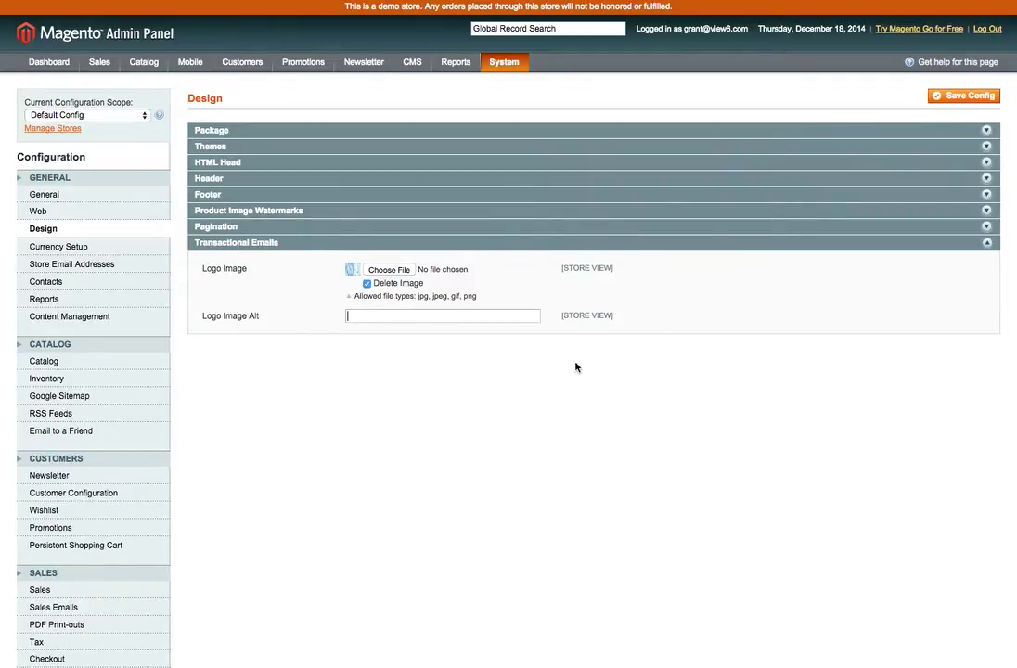
click(367, 283)
click(312, 296)
Step: Scroll the configuration sidebar and select Sales Emails under SALES
scroll(312, 298, down, 5)
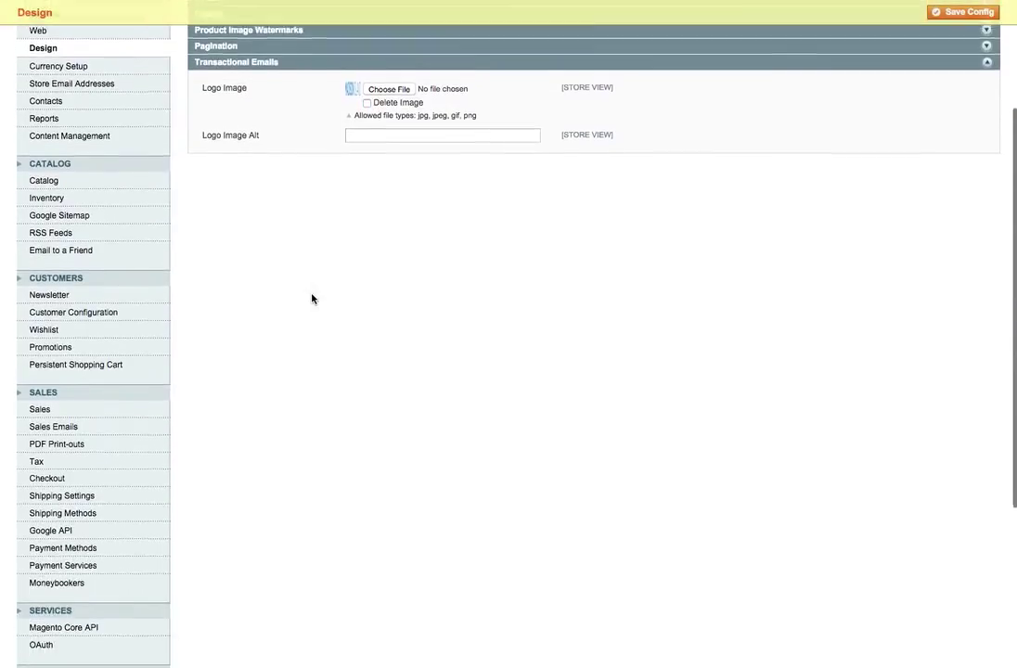
scroll(312, 298, down, 1)
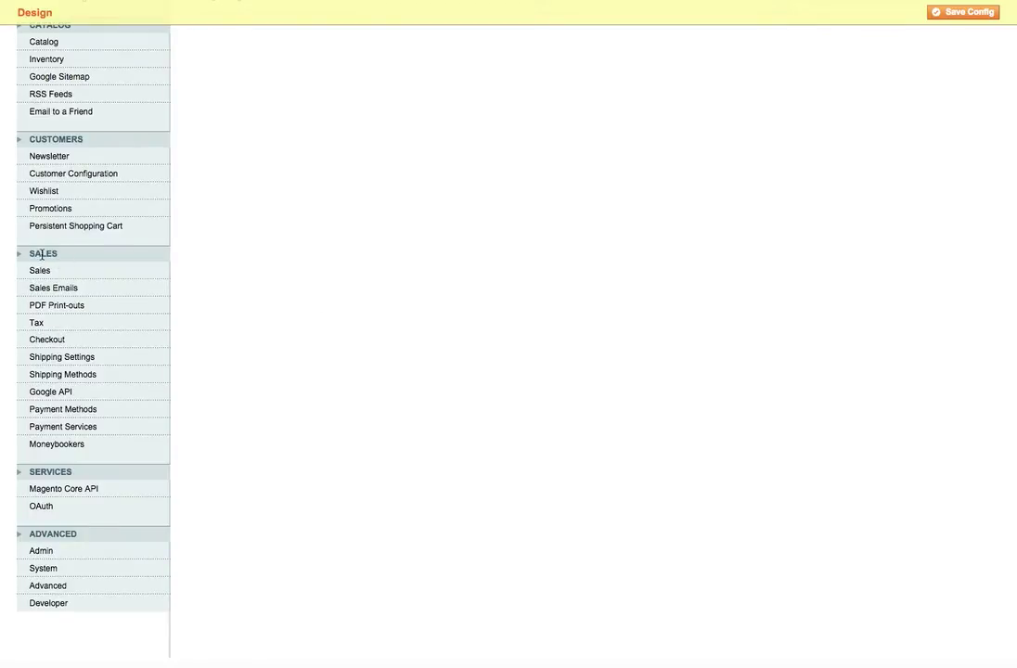
drag(30, 253, 63, 252)
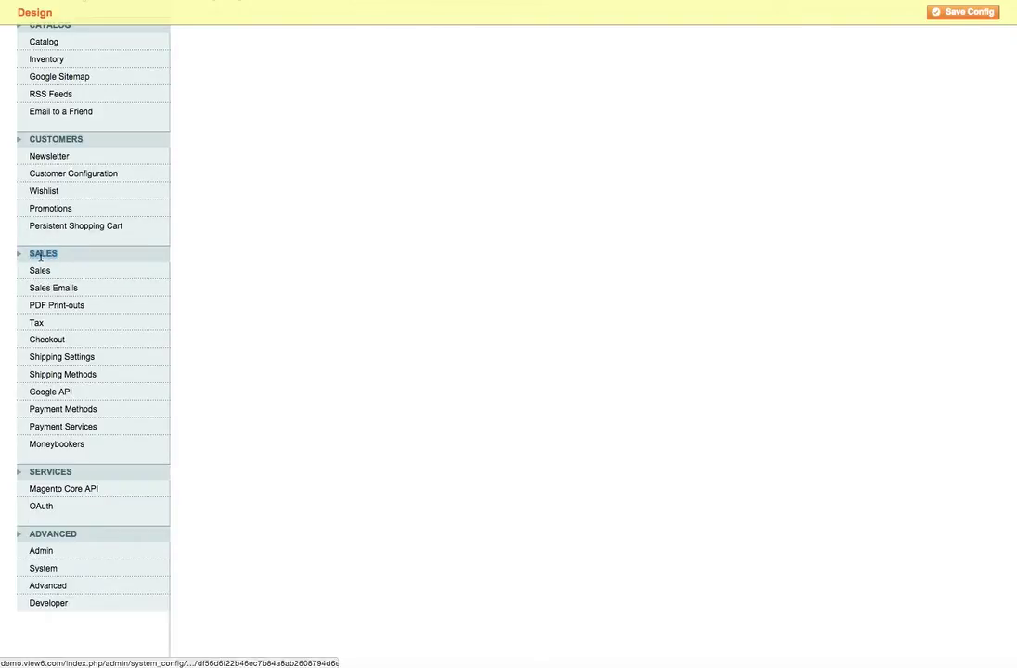
click(41, 294)
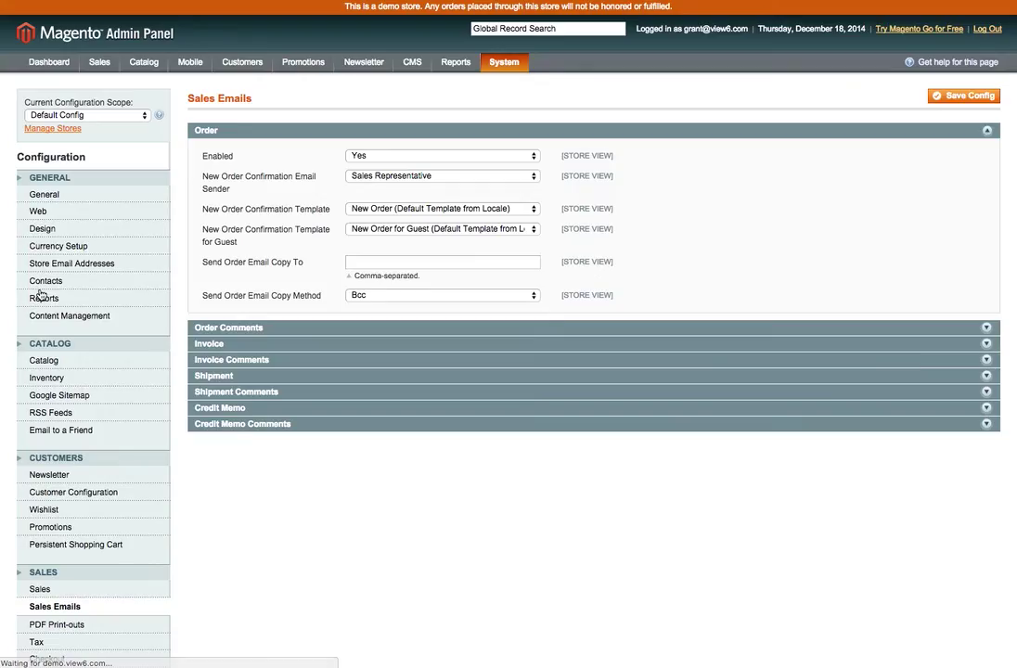
Step: Browse the Invoice, Shipment and Credit Memo sections, ending with the Order section expanded
click(199, 133)
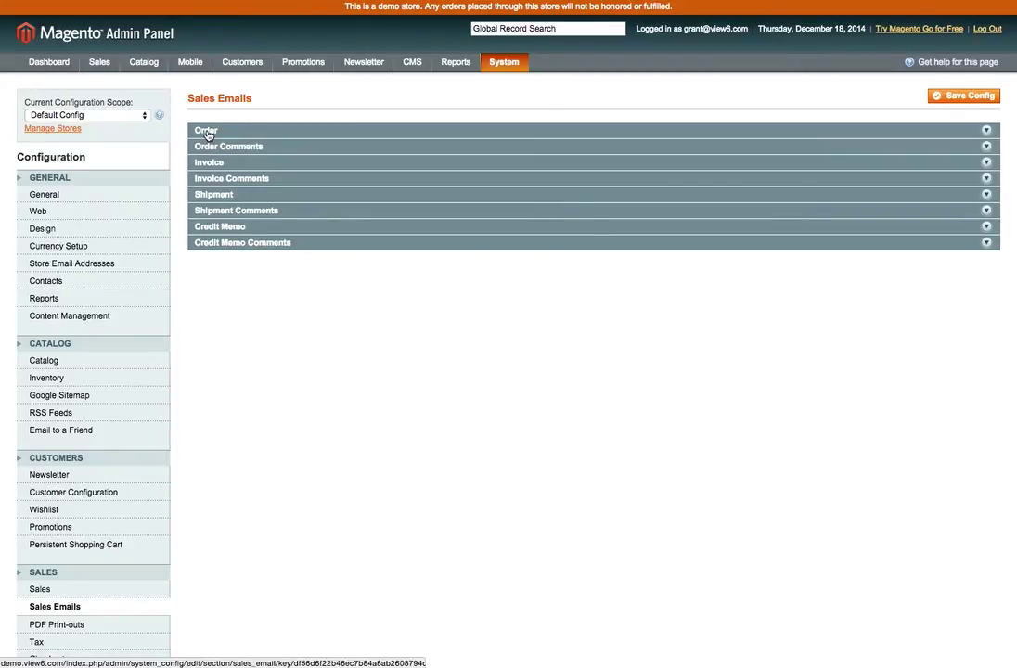
click(205, 164)
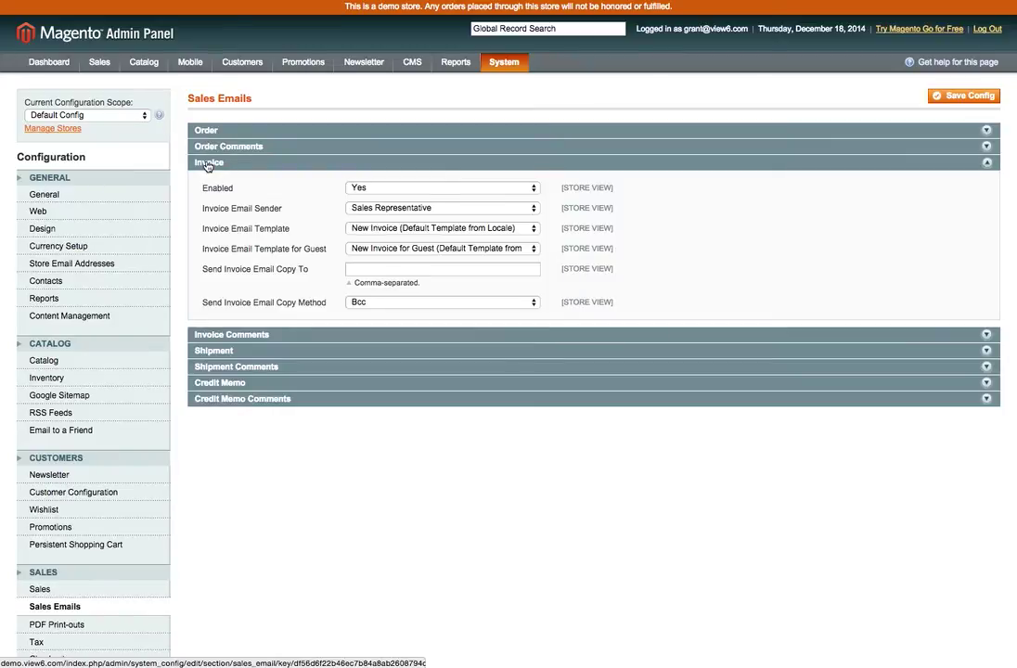
click(204, 164)
click(204, 195)
click(204, 195)
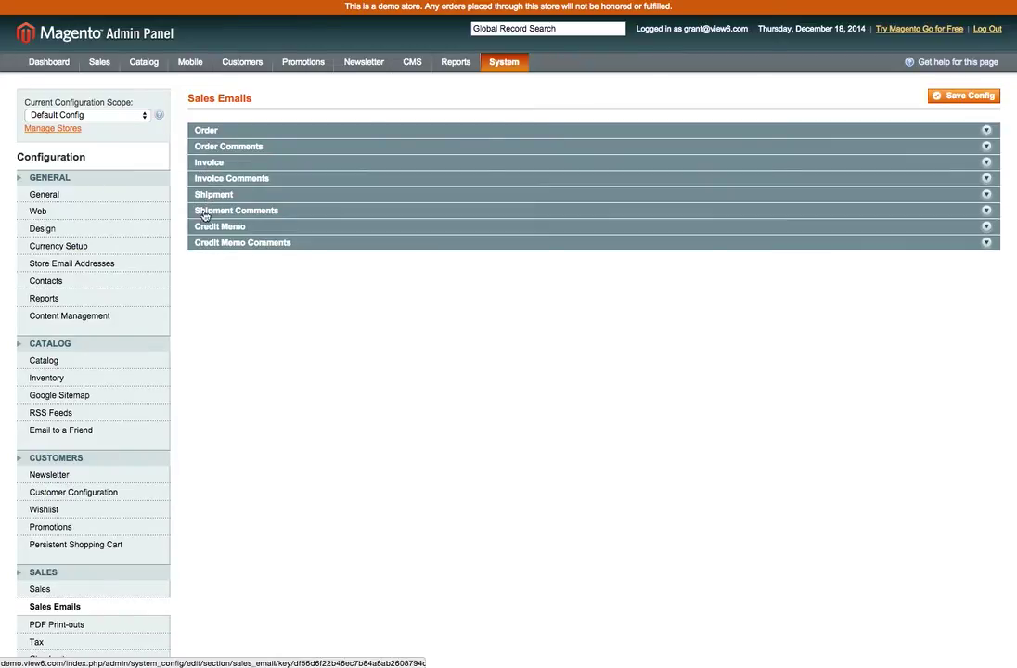
click(204, 227)
click(204, 227)
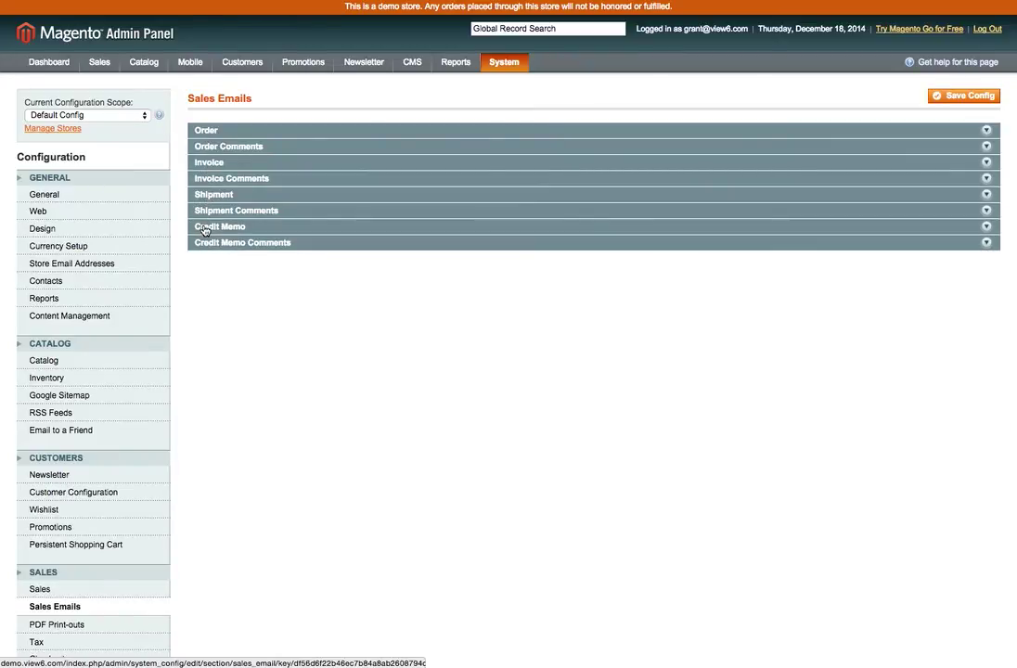
click(210, 130)
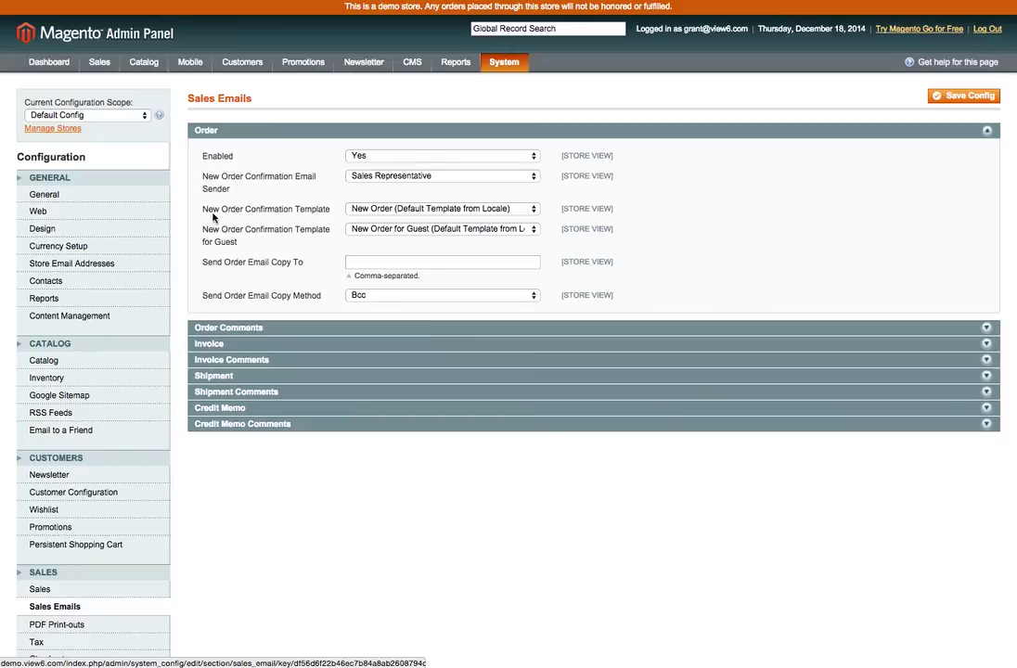
Step: Select 'New Order Updated' from the Order section's New Order Confirmation Template dropdown
click(371, 209)
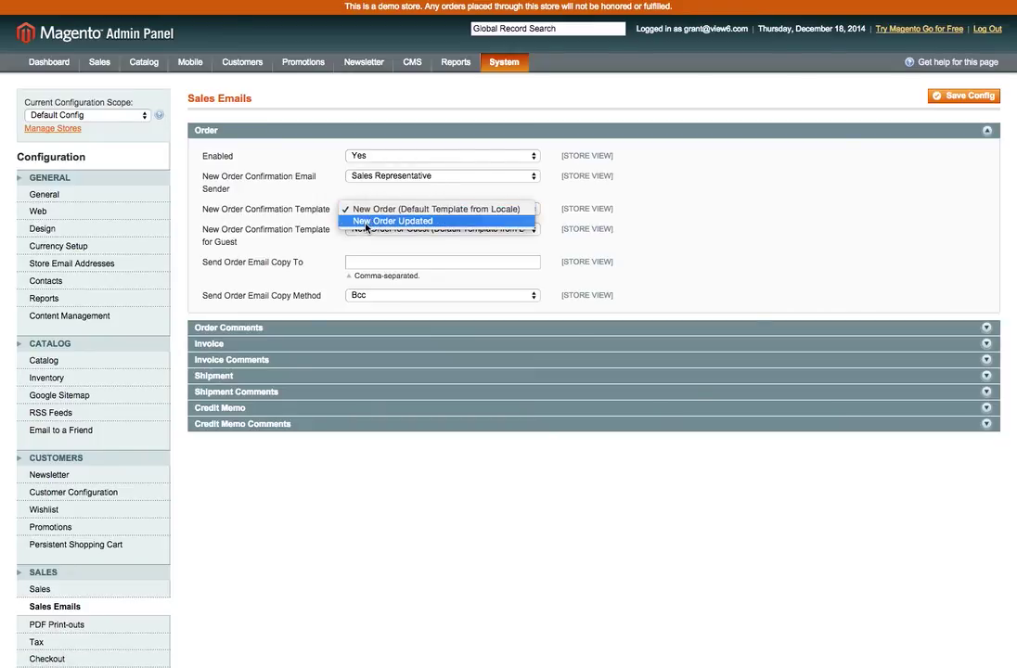
click(367, 222)
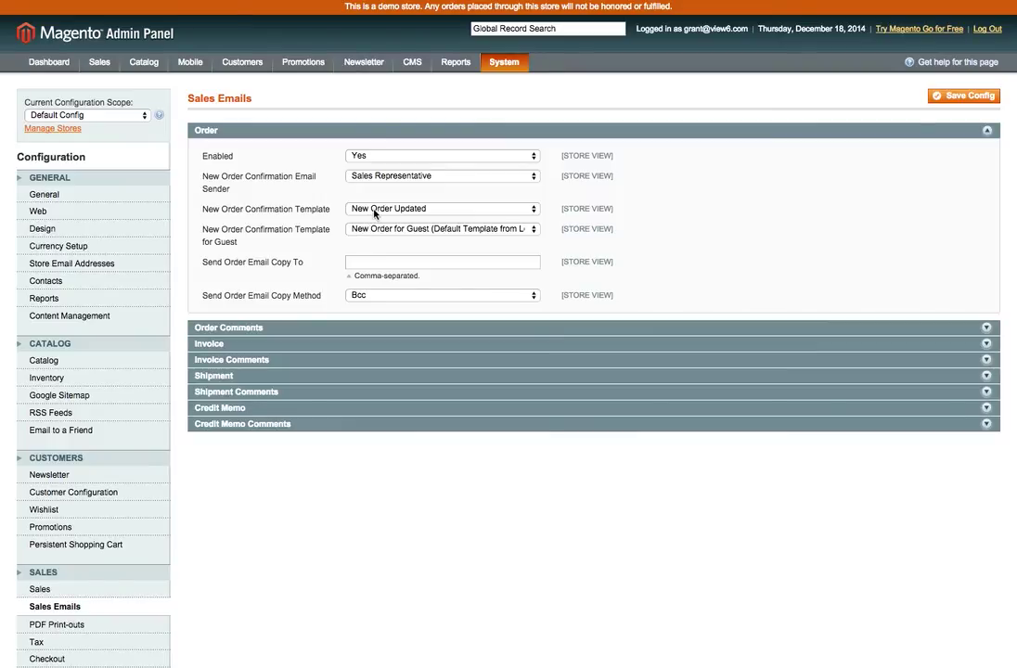
click(374, 214)
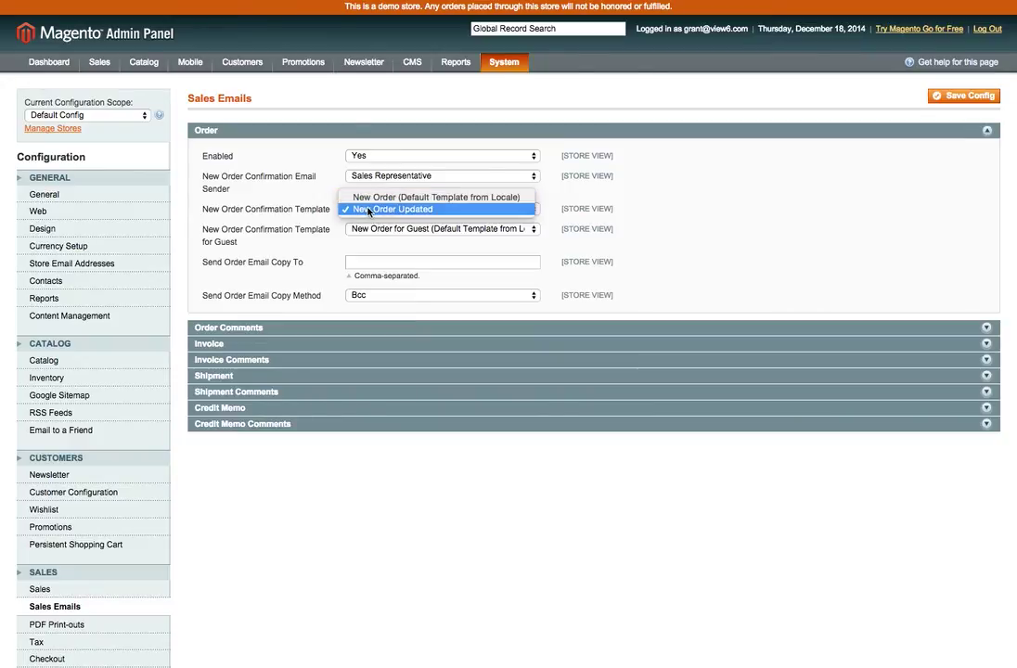
click(368, 210)
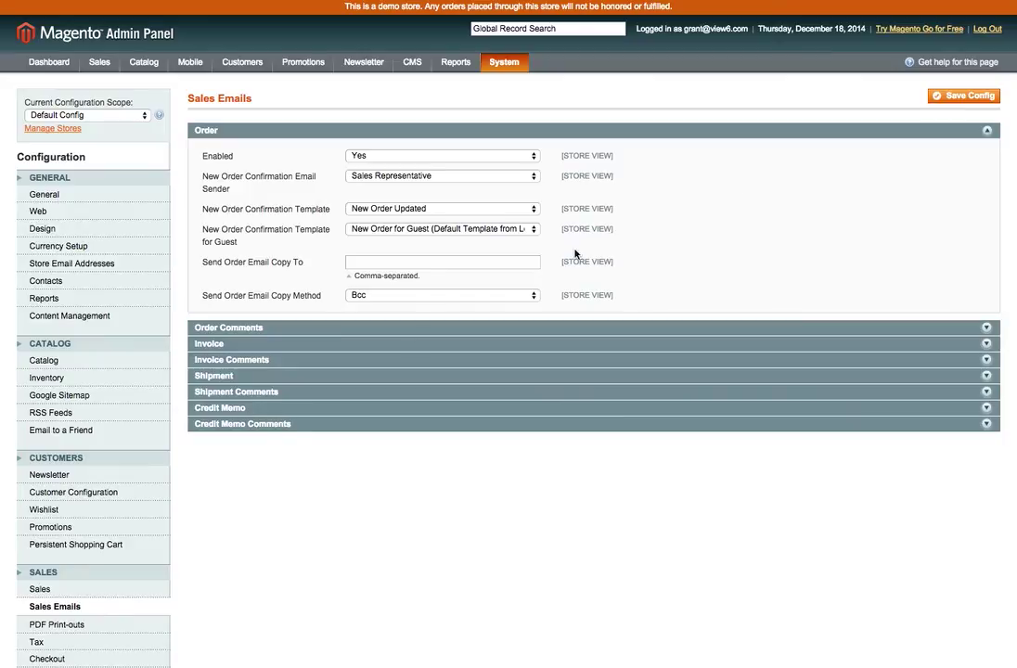
Step: Click Save Config on the Sales Emails configuration page
click(976, 99)
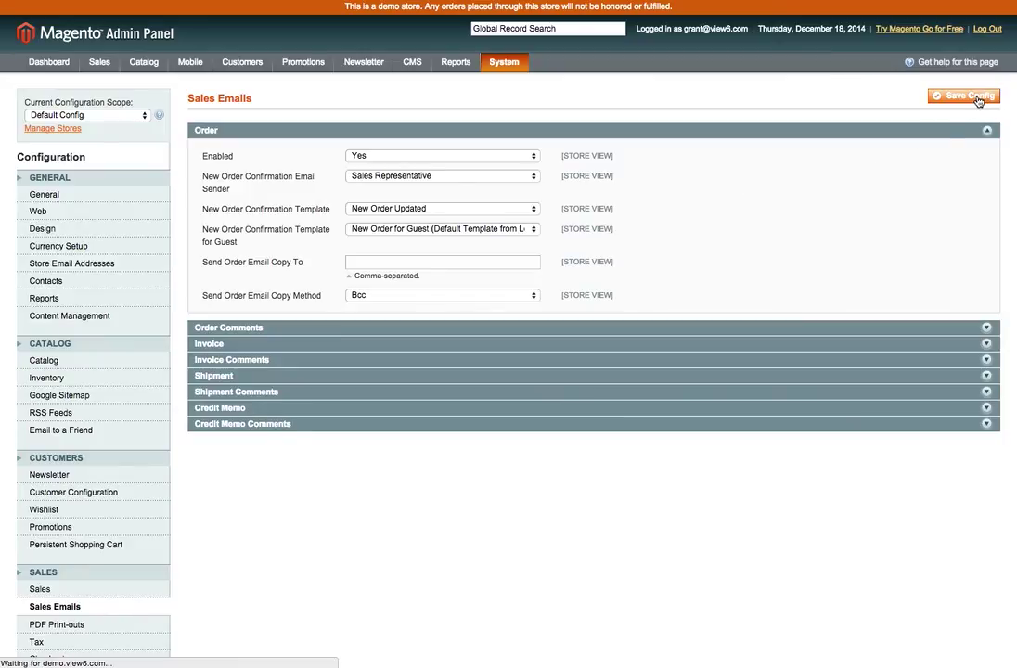